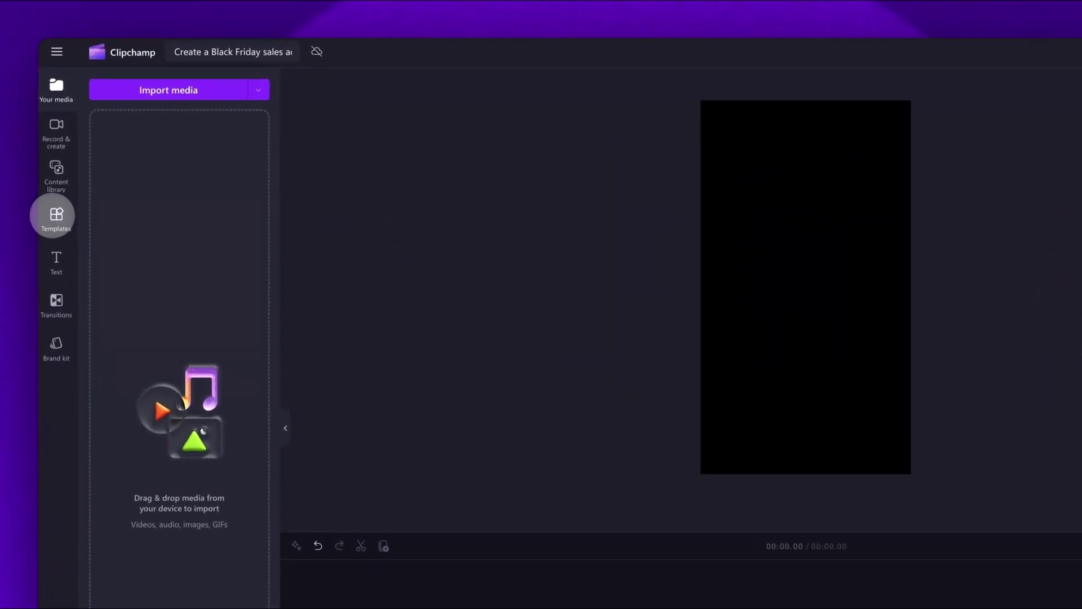
Search the templates for 'sales ad' and scroll down through the results
{"action": "left_click", "coordinate": [53, 215]}
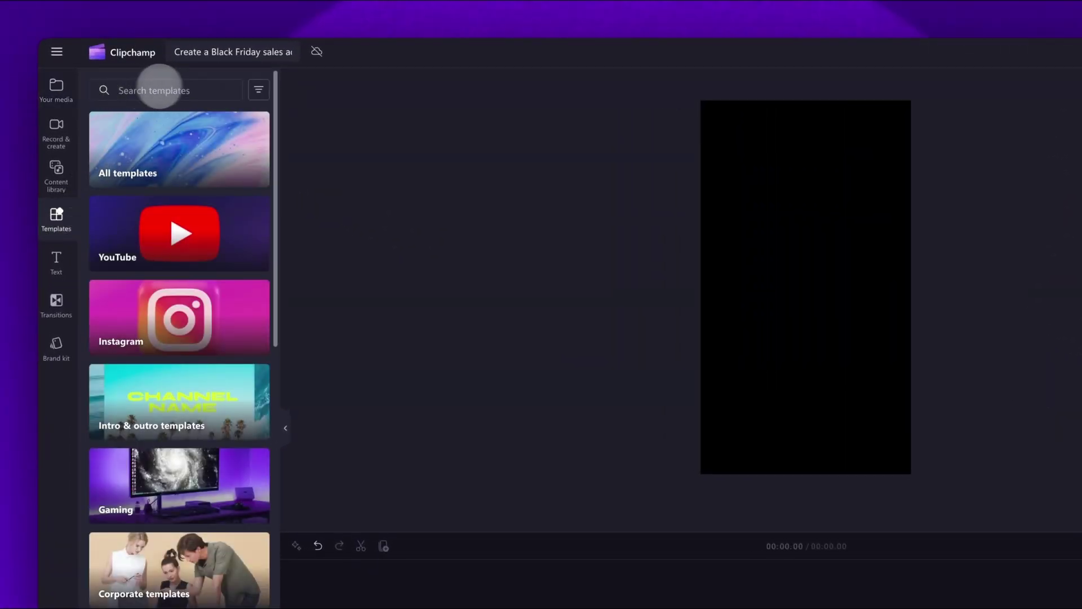
{"action": "left_click", "coordinate": [125, 91]}
{"action": "type", "text": "sales ad"}
{"action": "key", "text": "Return"}
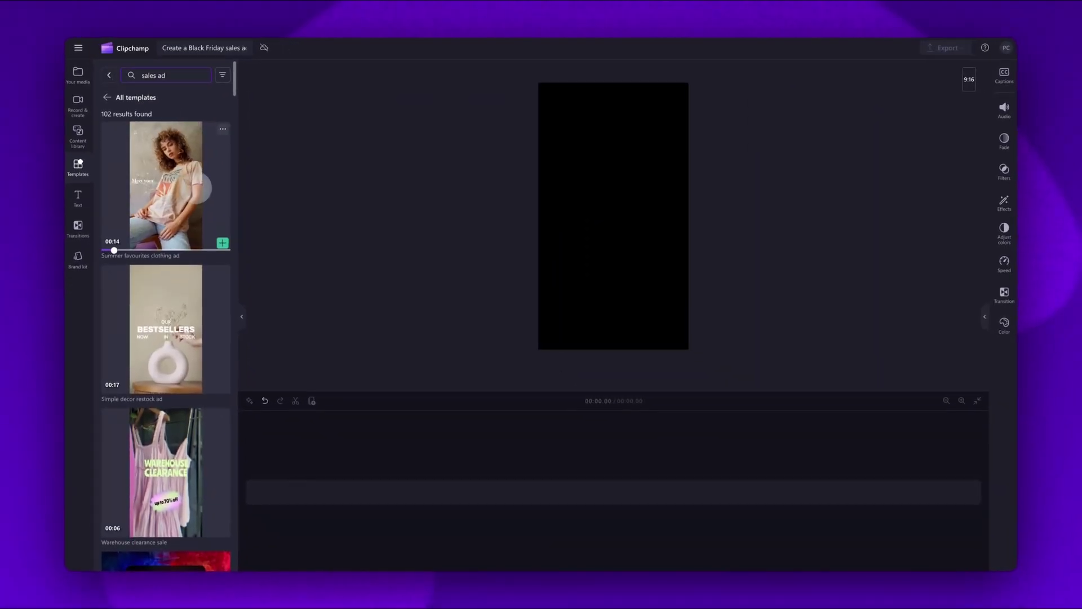
{"action": "scroll", "coordinate": [199, 188], "scroll_direction": "down", "scroll_amount": 2}
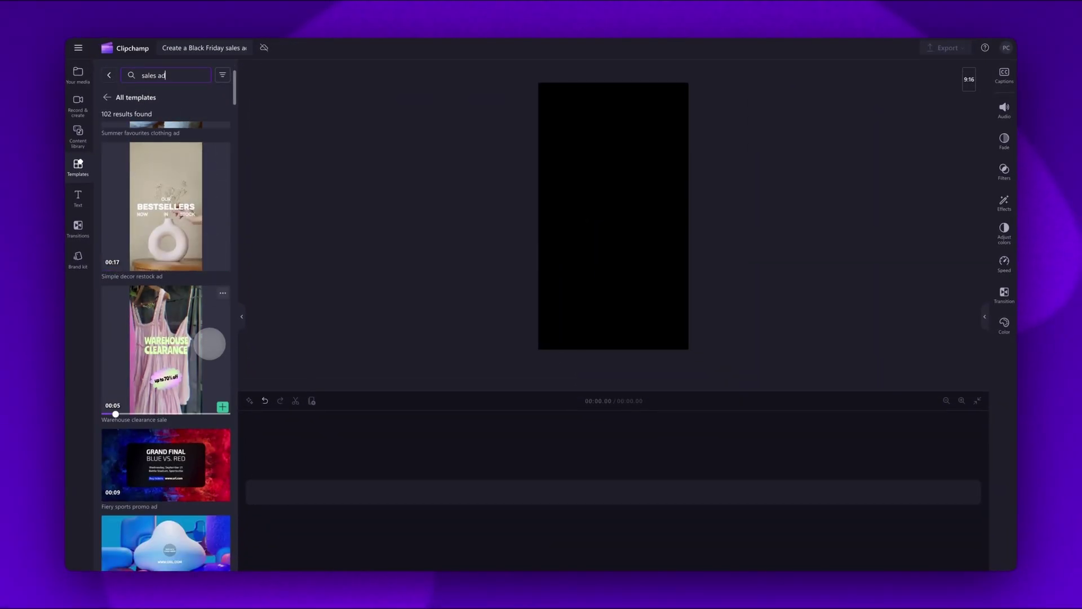
{"action": "scroll", "coordinate": [209, 344], "scroll_direction": "down", "scroll_amount": 12}
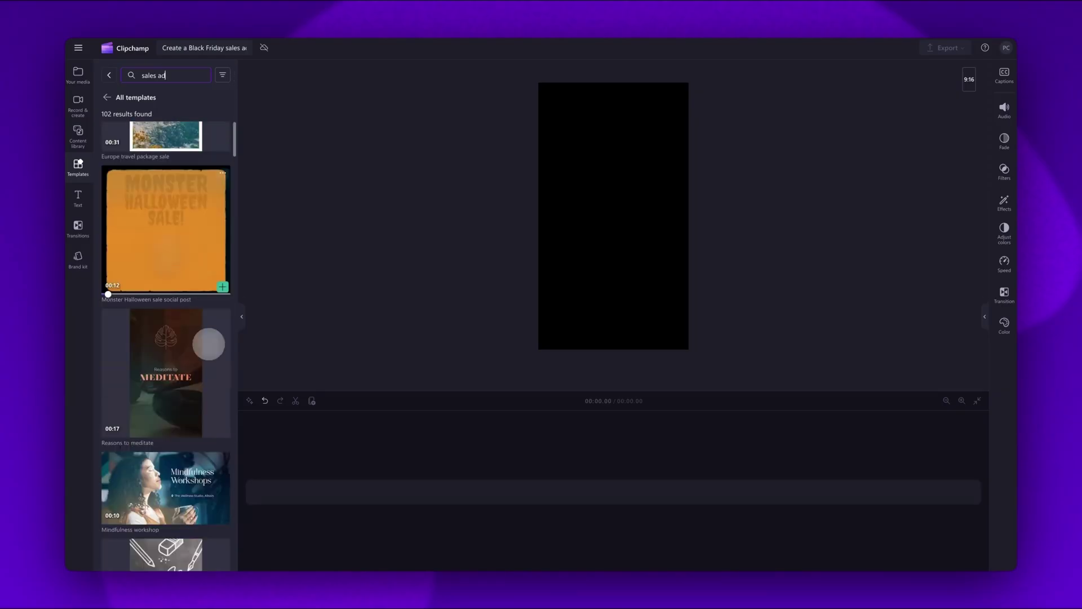
{"action": "scroll", "coordinate": [228, 344], "scroll_direction": "down", "scroll_amount": 16}
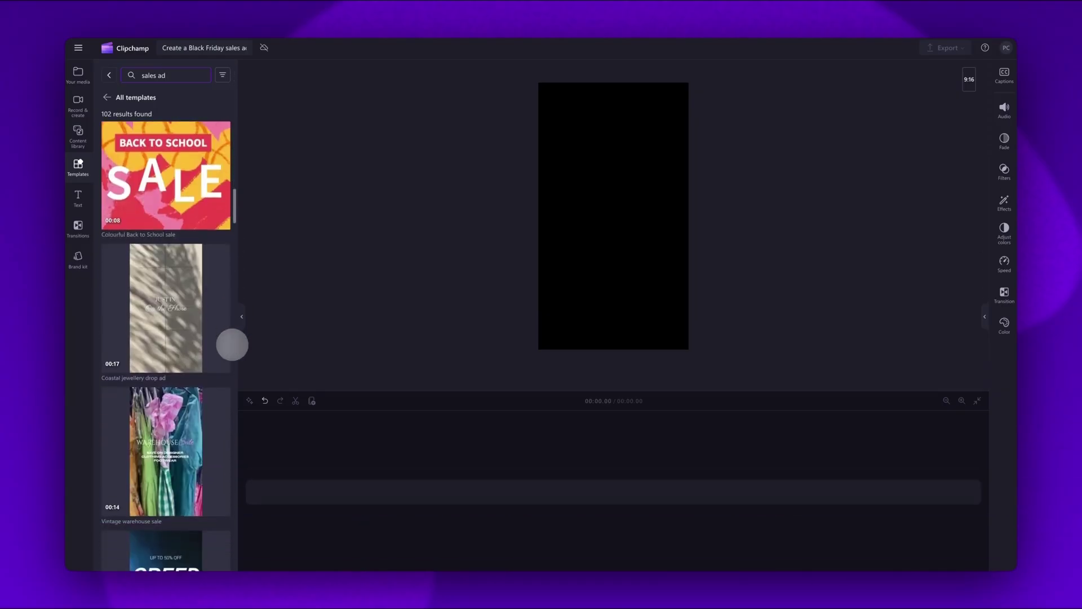
{"action": "scroll", "coordinate": [231, 344], "scroll_direction": "down", "scroll_amount": 3}
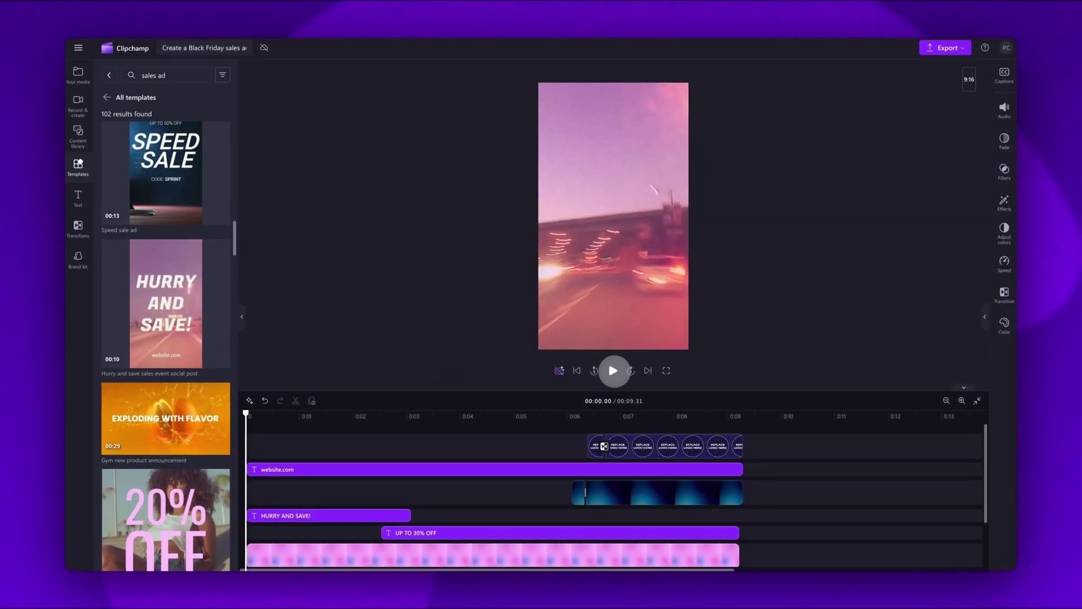
Play the template preview through to the 'Replace logo here' end card, then pause
{"action": "left_click", "coordinate": [613, 371]}
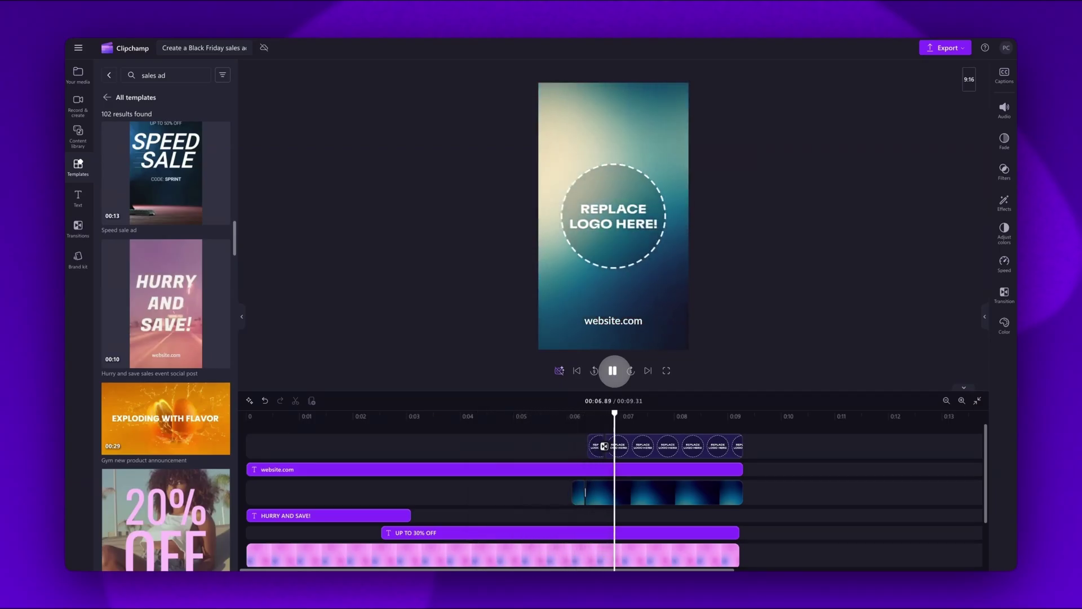
{"action": "key", "text": "space"}
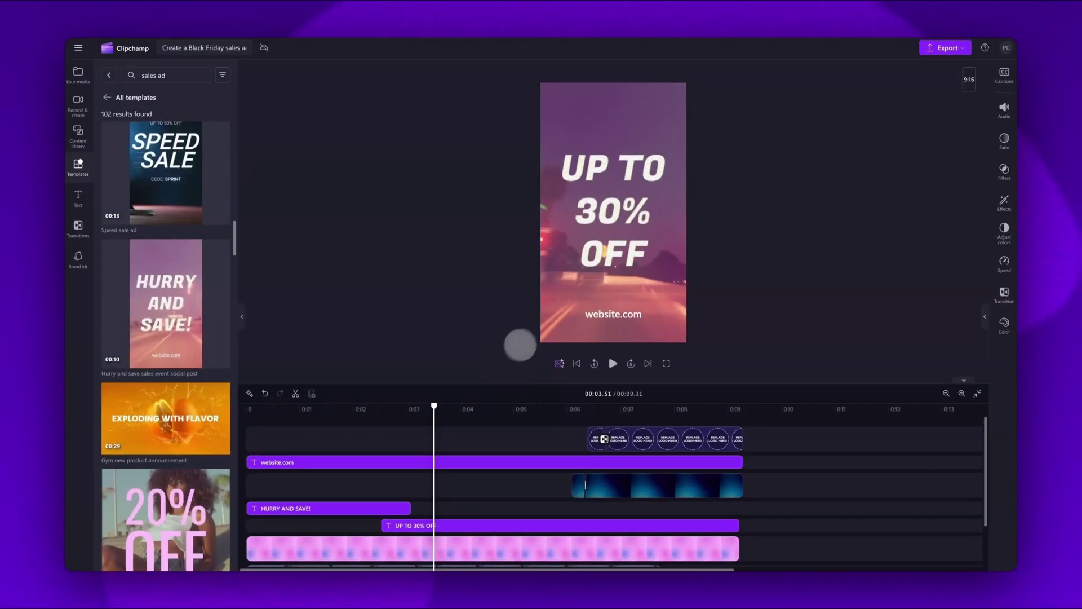
Select the 'UP TO 30% OFF' text clip and show its Text settings panel
{"action": "left_click", "coordinate": [613, 264]}
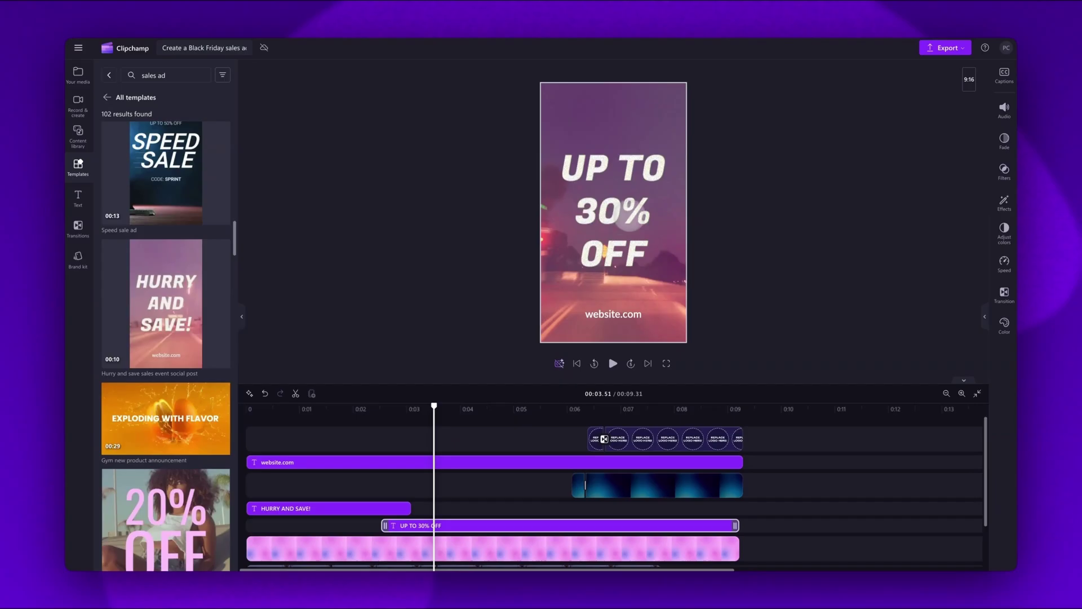
{"action": "left_click", "coordinate": [615, 311]}
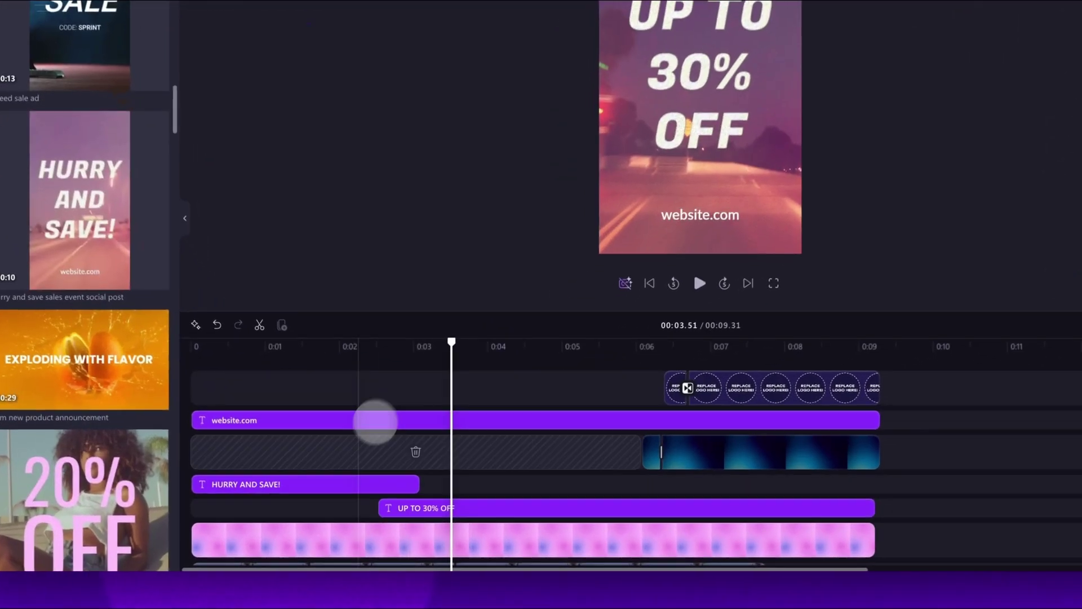
{"action": "left_click", "coordinate": [455, 527]}
{"action": "left_click", "coordinate": [519, 417]}
{"action": "left_click", "coordinate": [459, 506]}
{"action": "left_click", "coordinate": [524, 419]}
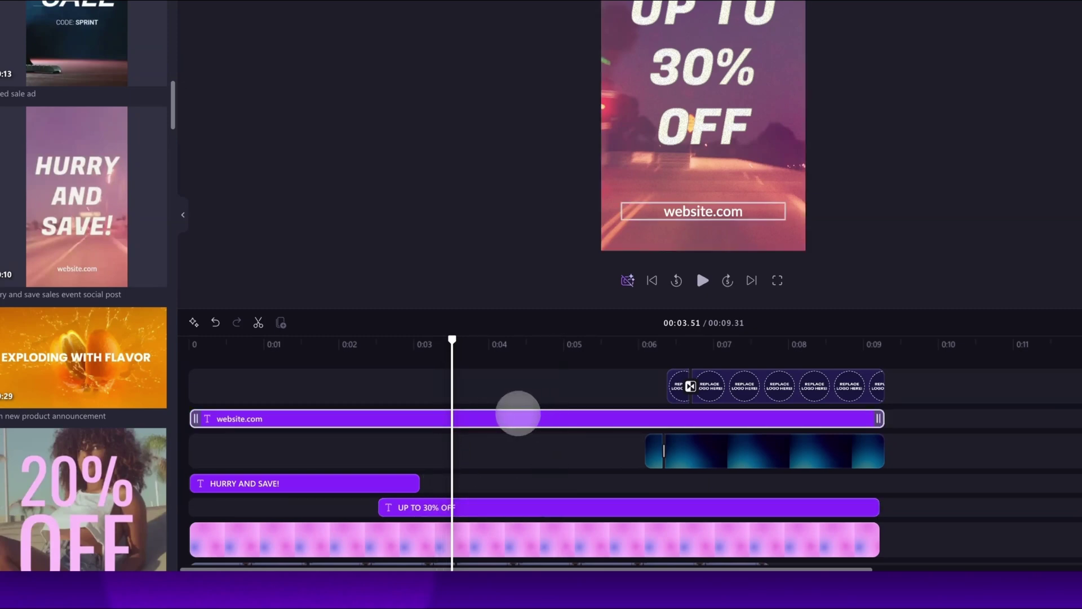
{"action": "left_click", "coordinate": [458, 507]}
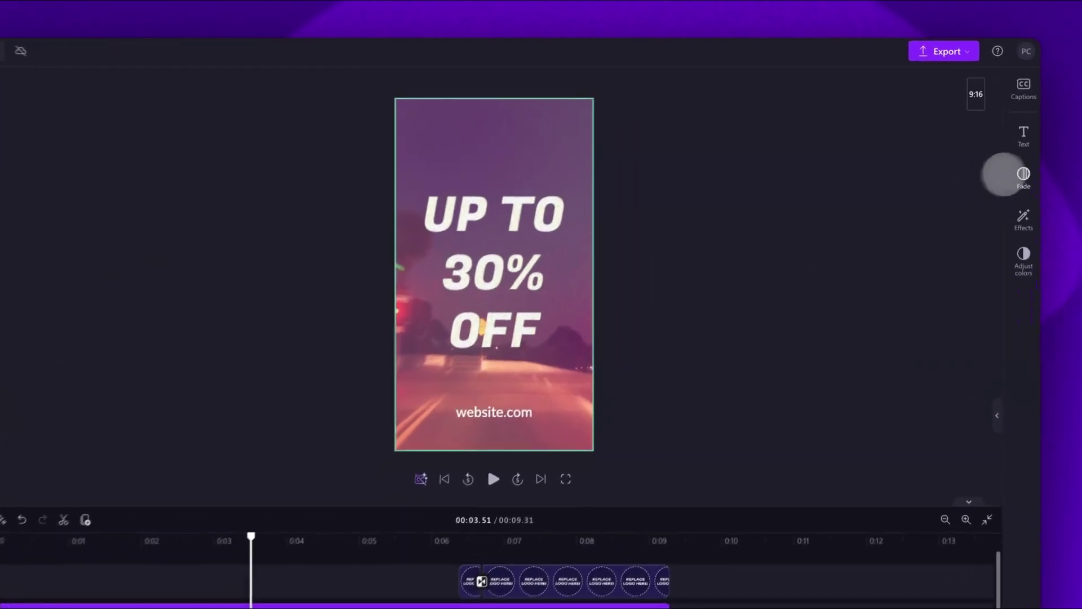
{"action": "left_click", "coordinate": [1026, 138]}
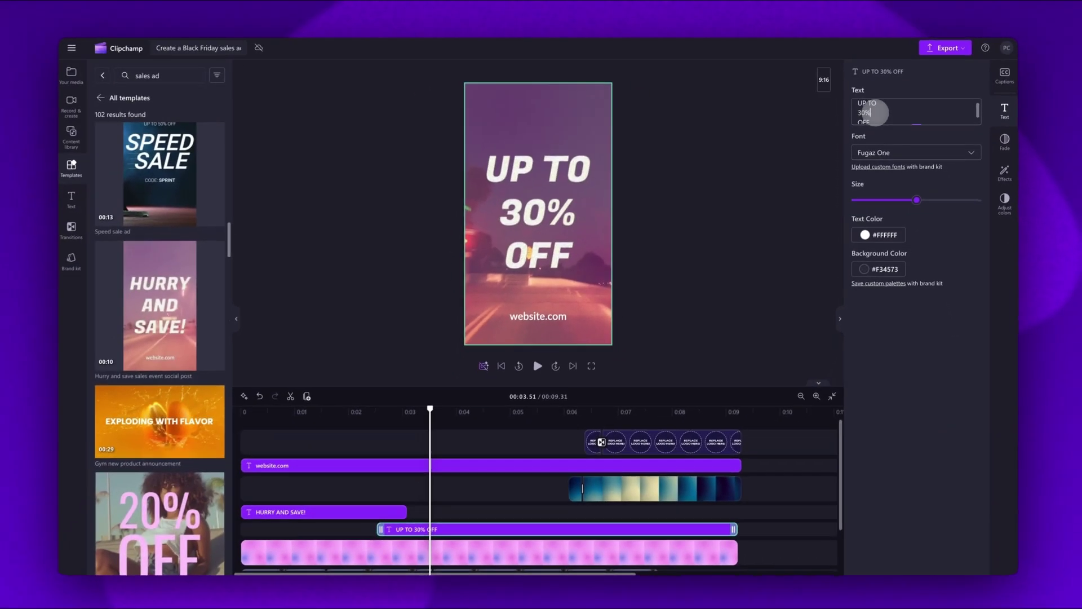
Replace 30% with 50% in the caption, trying Days One and a condensed font
{"action": "double_click", "coordinate": [828, 141]}
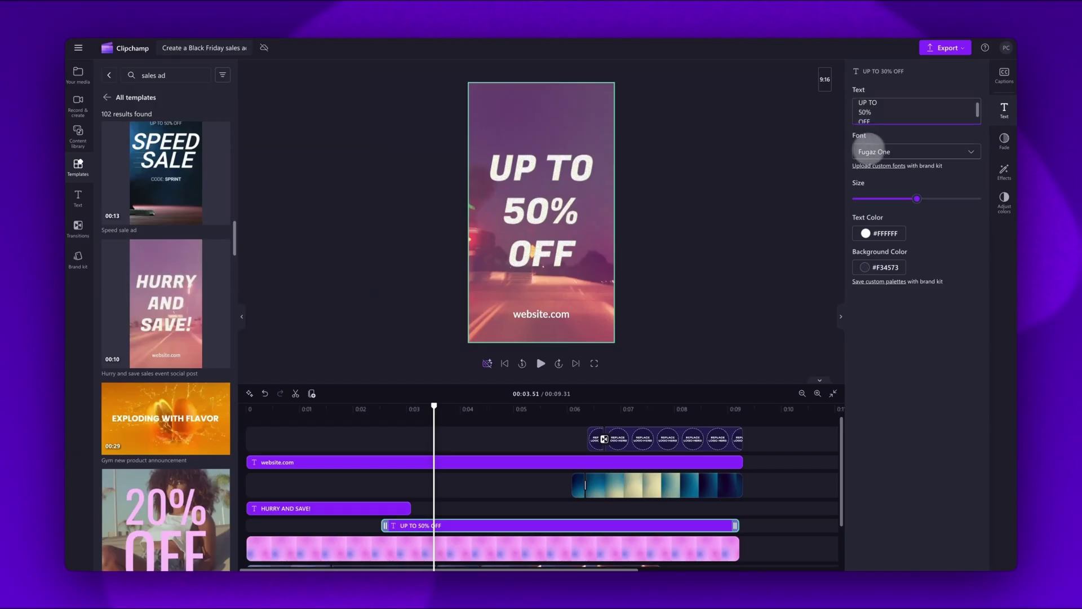
{"action": "left_click", "coordinate": [972, 152]}
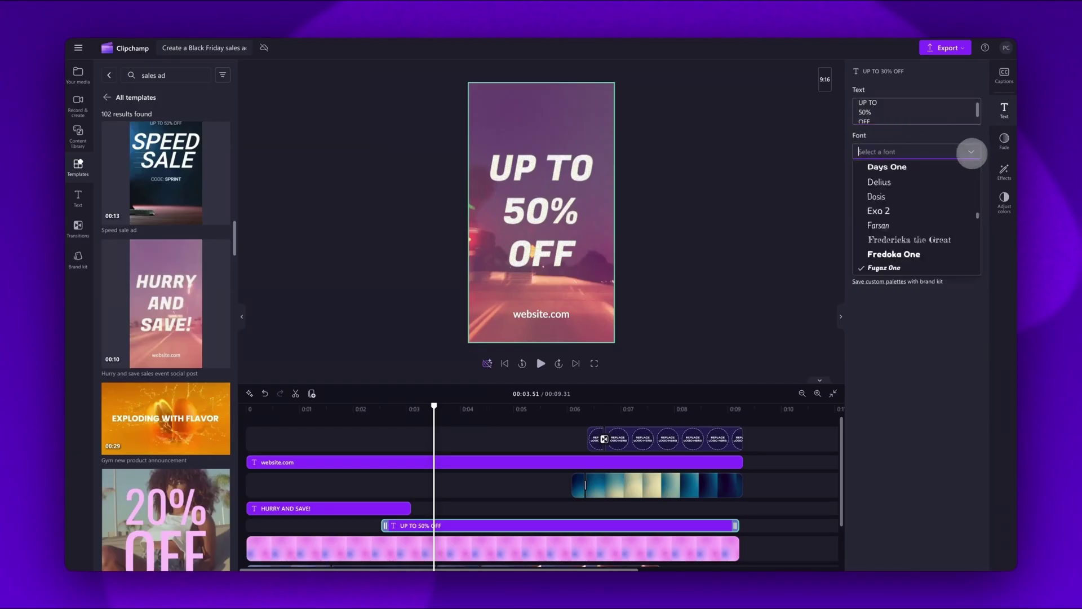
{"action": "left_click", "coordinate": [925, 166]}
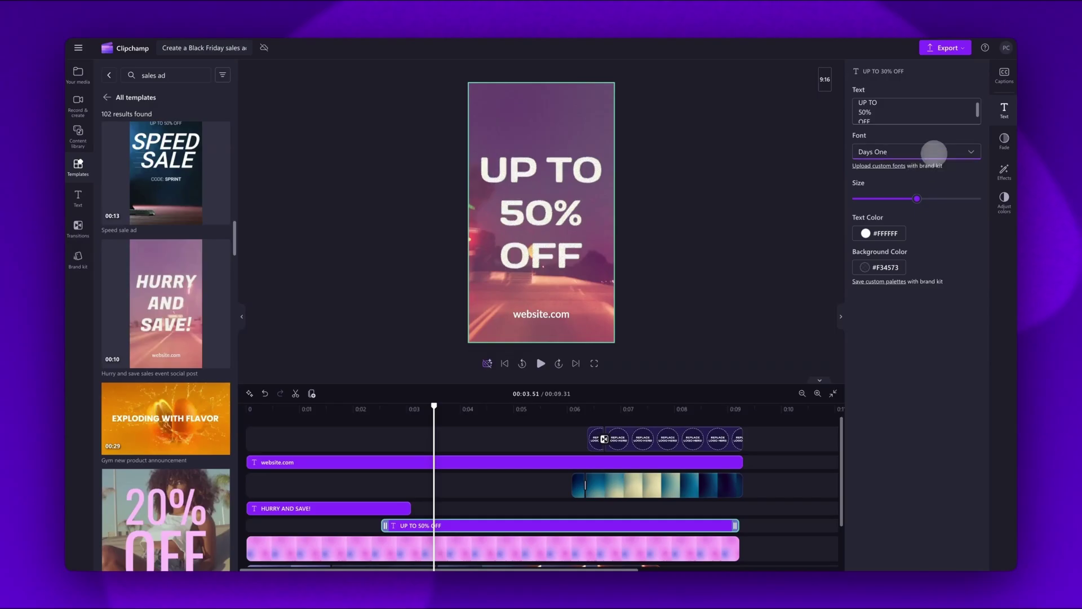
{"action": "left_click", "coordinate": [934, 152]}
{"action": "scroll", "coordinate": [919, 220], "scroll_direction": "down", "scroll_amount": 2}
{"action": "left_click", "coordinate": [916, 214]}
Try Pacifico on the caption, then settle on the Fredoka One font
{"action": "left_click", "coordinate": [949, 151]}
{"action": "scroll", "coordinate": [928, 232], "scroll_direction": "down", "scroll_amount": 3}
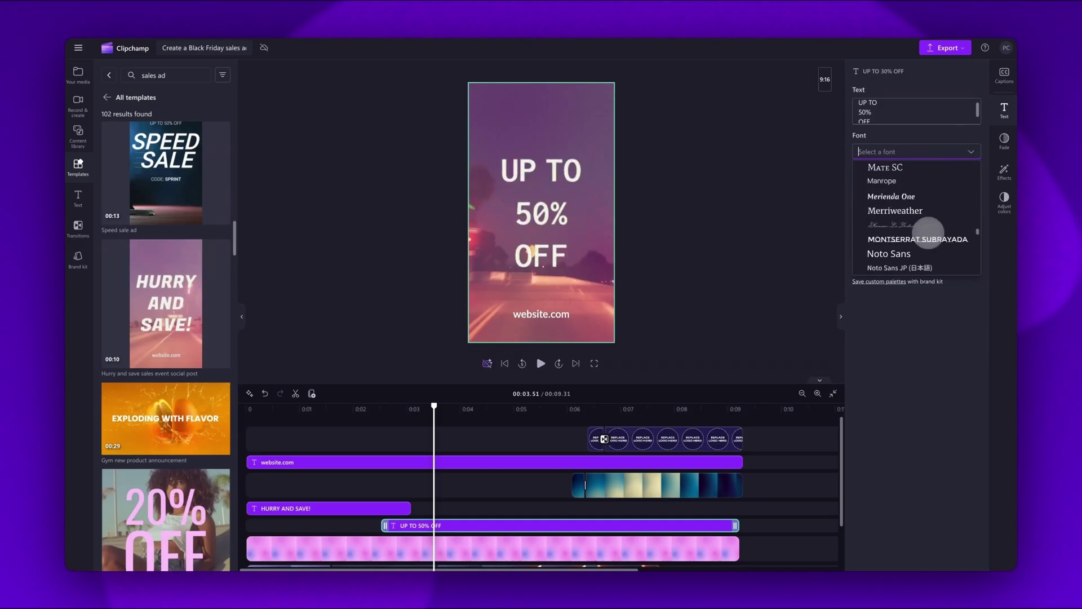
{"action": "scroll", "coordinate": [928, 232], "scroll_direction": "down", "scroll_amount": 4}
{"action": "left_click", "coordinate": [919, 226]}
{"action": "left_click", "coordinate": [943, 148]}
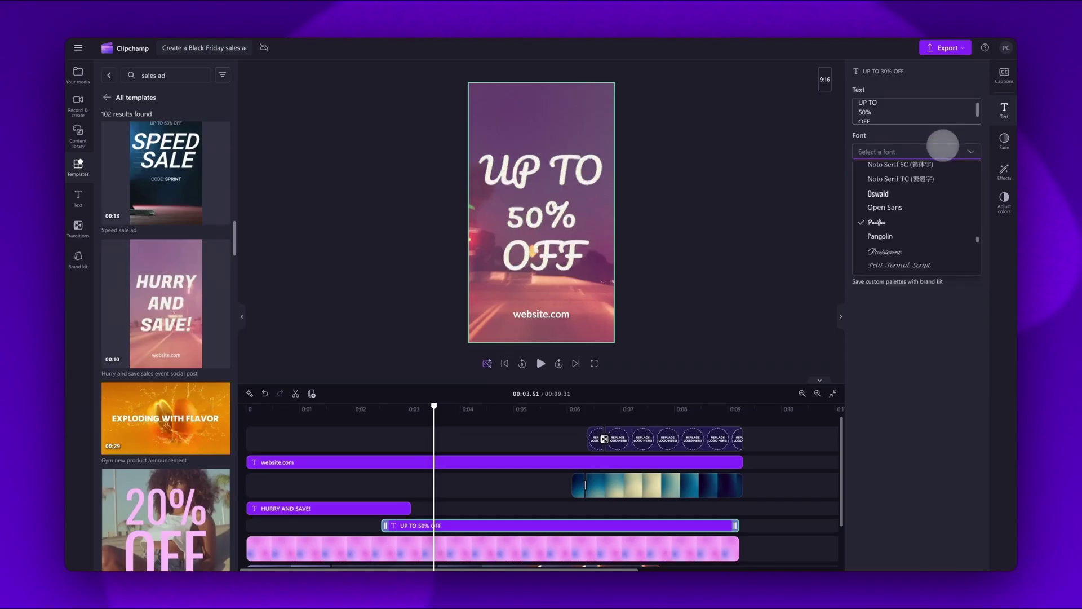
{"action": "scroll", "coordinate": [916, 212], "scroll_direction": "up", "scroll_amount": 10}
{"action": "left_click", "coordinate": [917, 207]}
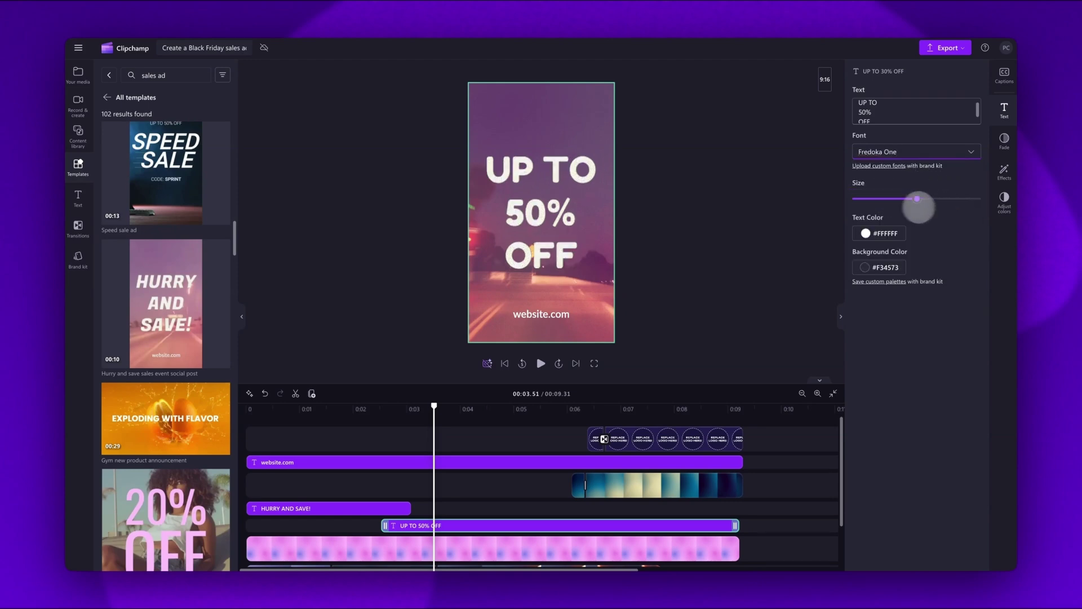
{"action": "mouse_move", "coordinate": [917, 198]}
{"action": "left_mouse_down"}
{"action": "mouse_move", "coordinate": [973, 198]}
{"action": "mouse_move", "coordinate": [896, 199]}
{"action": "mouse_move", "coordinate": [935, 201]}
{"action": "mouse_move", "coordinate": [906, 200]}
{"action": "left_mouse_up"}
{"action": "left_click", "coordinate": [889, 231]}
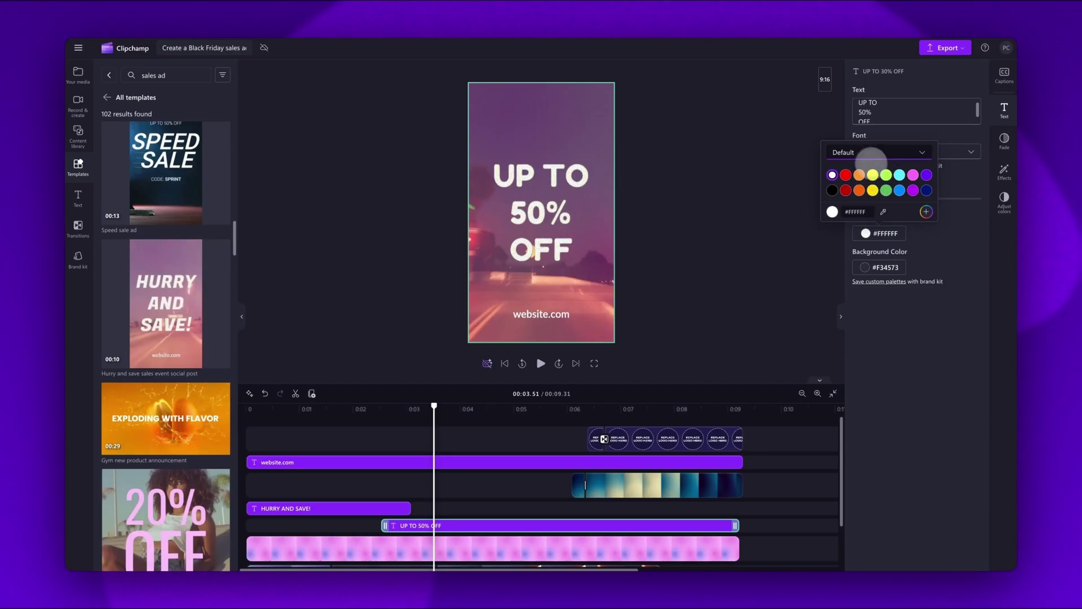
{"action": "left_click", "coordinate": [955, 215]}
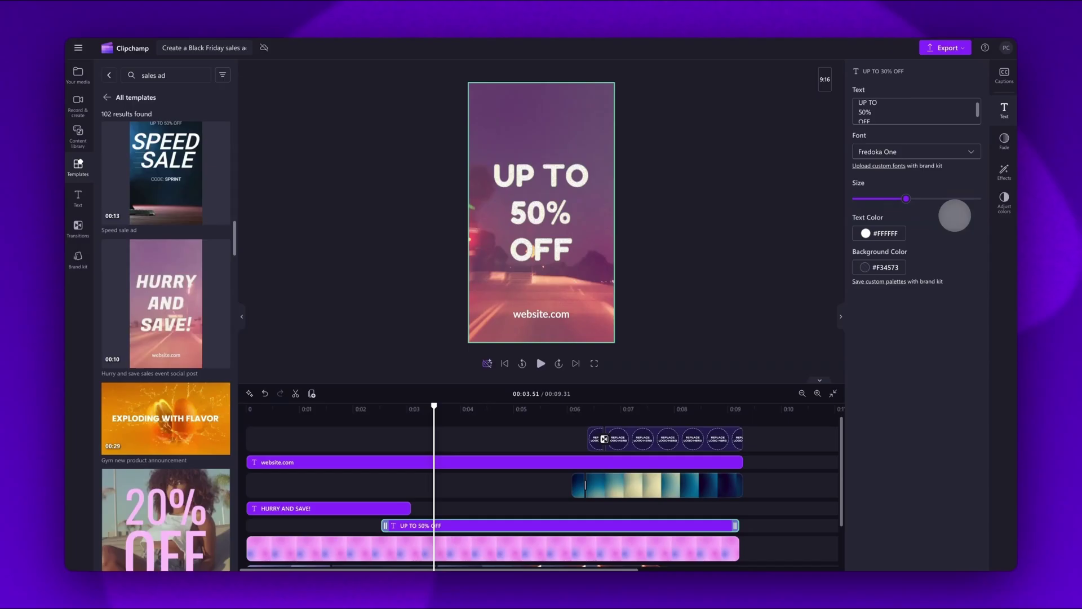
{"action": "left_click", "coordinate": [465, 457]}
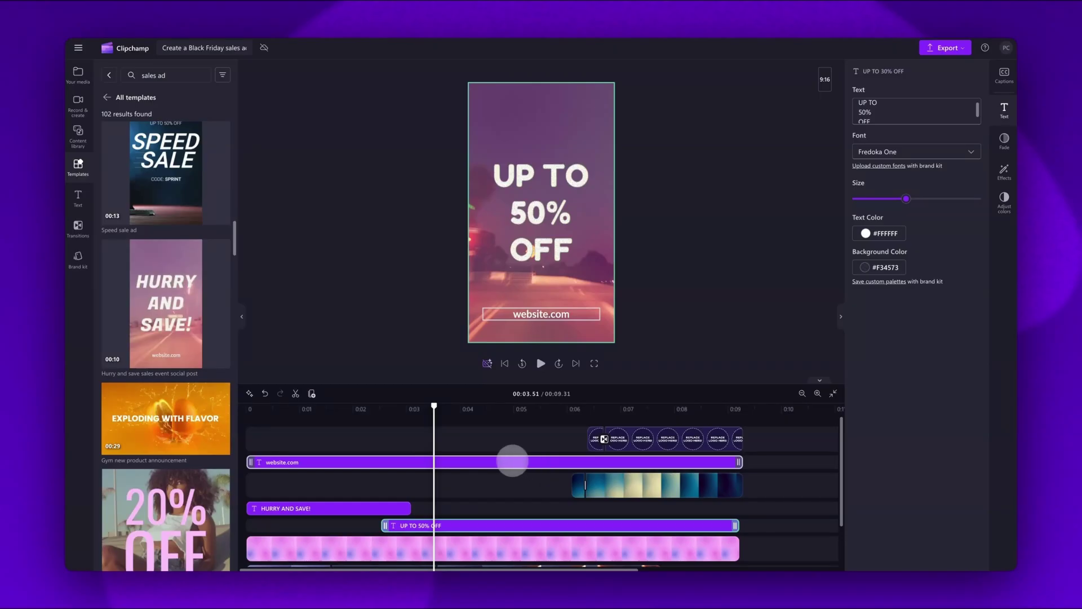
Change the bottom caption text from website.com to clipchamp.com
{"action": "left_click", "coordinate": [503, 460]}
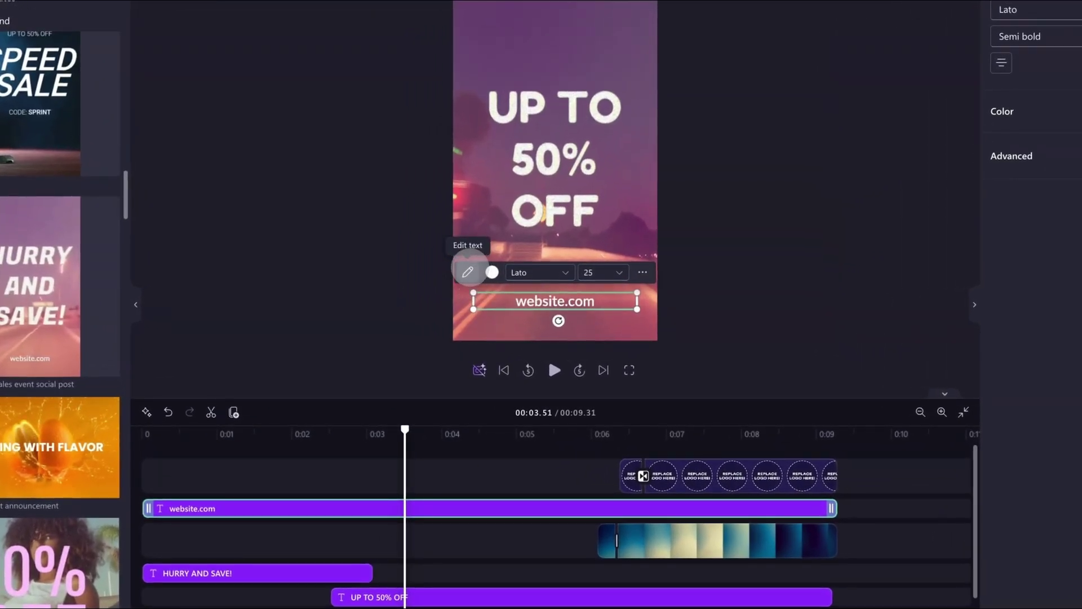
{"action": "left_click", "coordinate": [467, 271]}
{"action": "left_click_drag", "start_coordinate": [509, 299], "coordinate": [569, 300]}
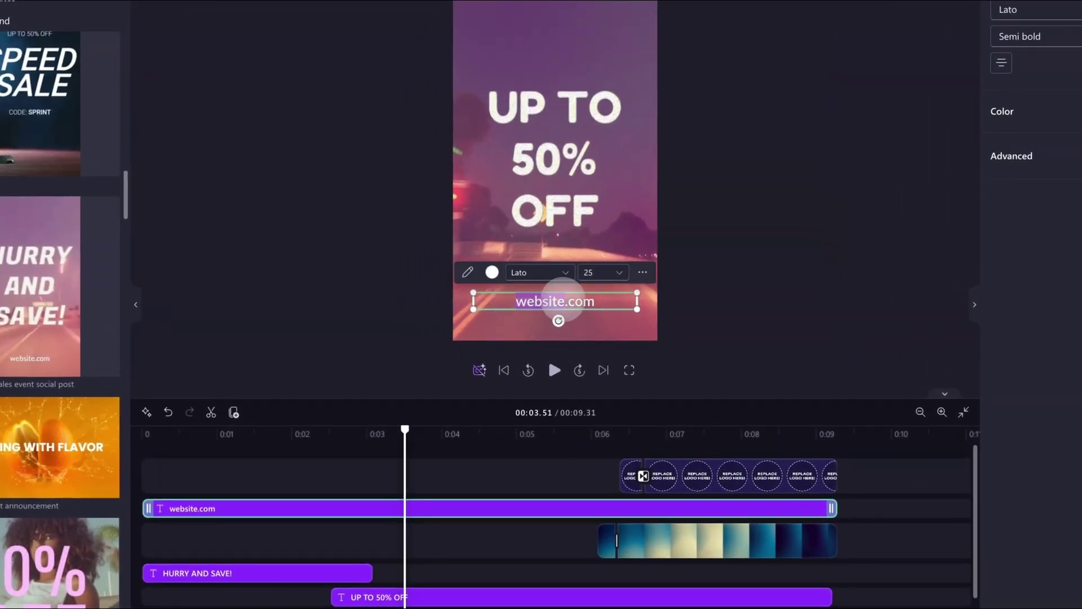
{"action": "type", "text": "clipchamp"}
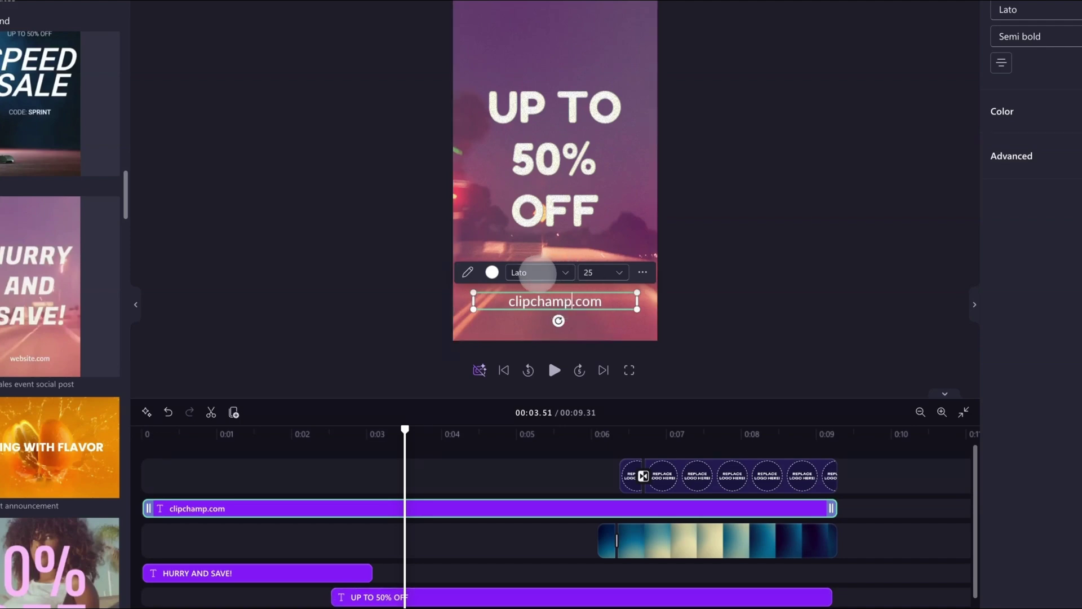
Look over the caption's font and background colour options, then select the logo placeholder
{"action": "left_click", "coordinate": [536, 272]}
{"action": "left_click", "coordinate": [492, 271]}
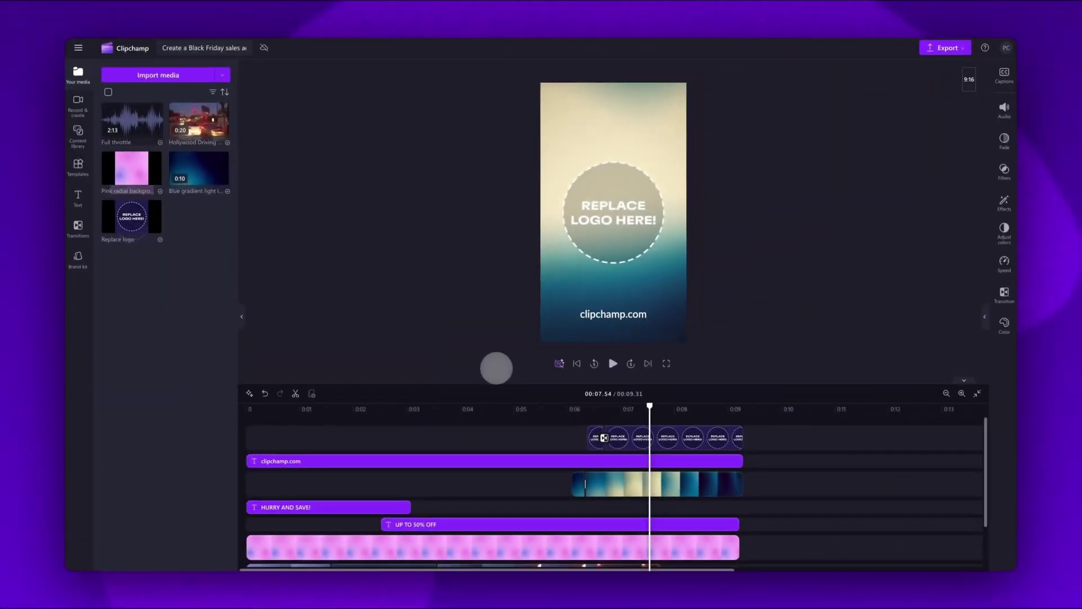
{"action": "left_click", "coordinate": [618, 252]}
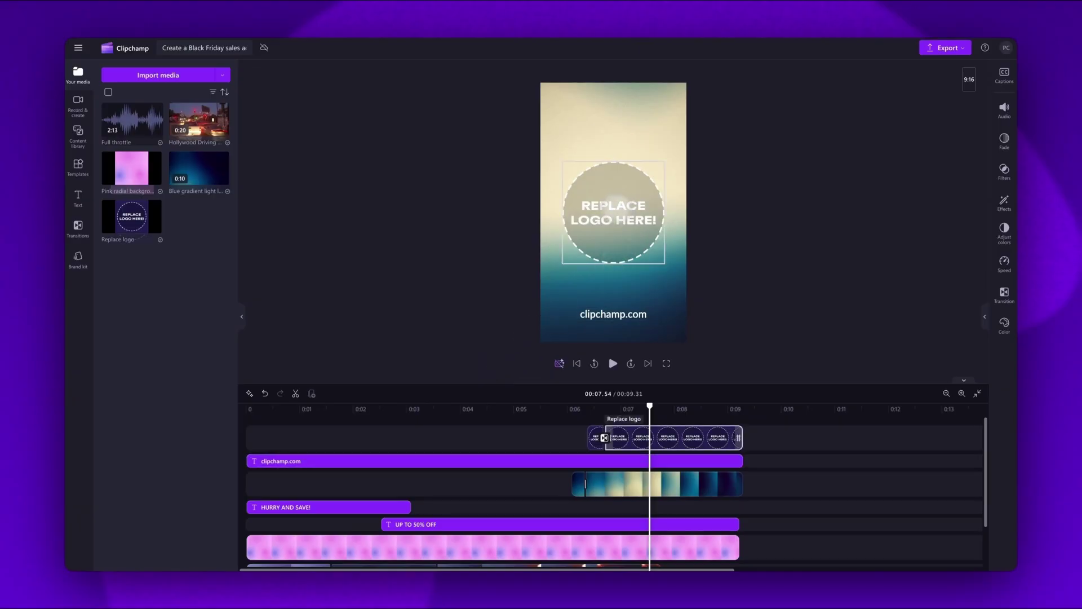
Import Clipchamp_icon (1).svg from the Tutorial folder into the media library
{"action": "left_click", "coordinate": [483, 149]}
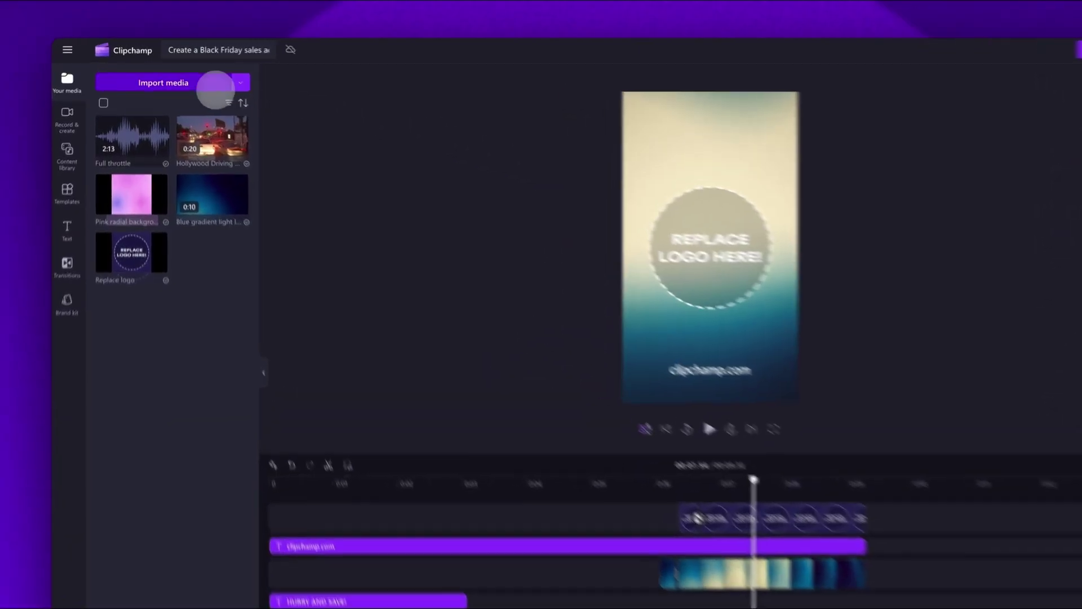
{"action": "left_click", "coordinate": [172, 91]}
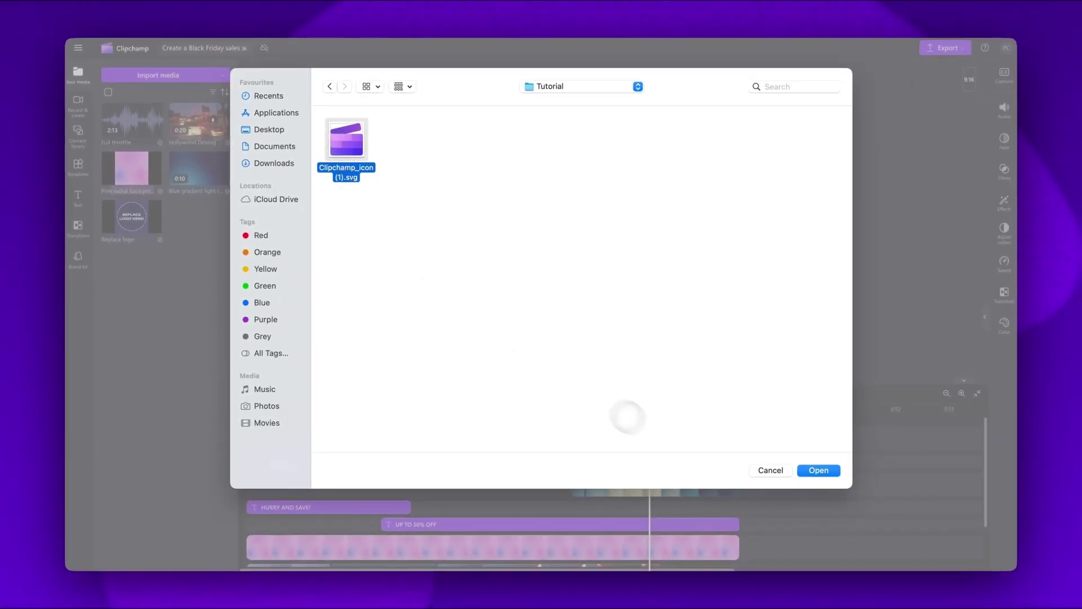
{"action": "left_click", "coordinate": [800, 469]}
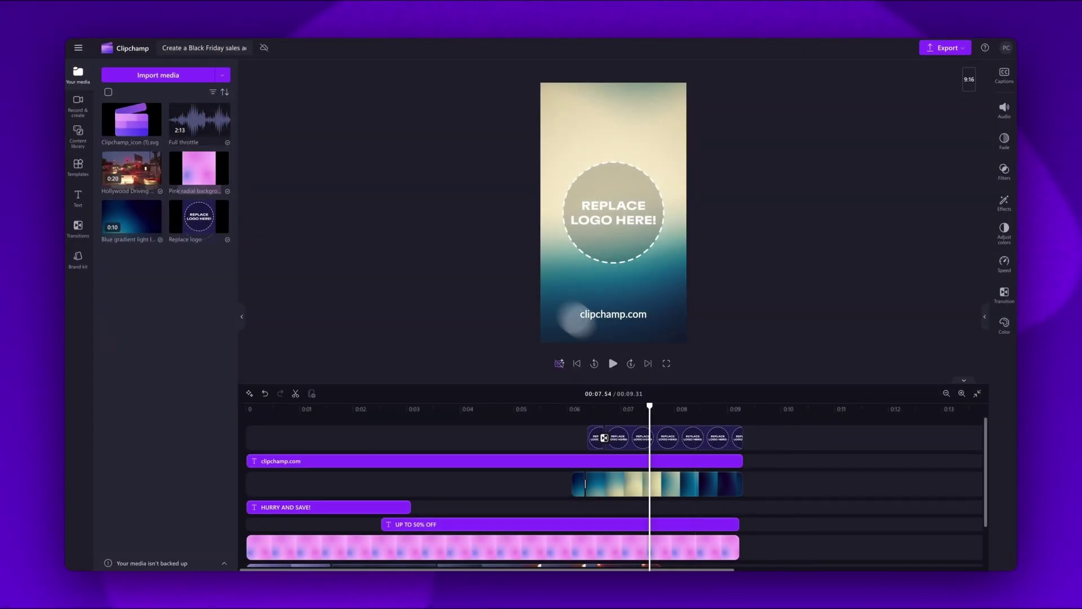
Drop the Clipchamp icon onto the logo placeholder clip and preview the ending from 0:06
{"action": "mouse_move", "coordinate": [123, 115]}
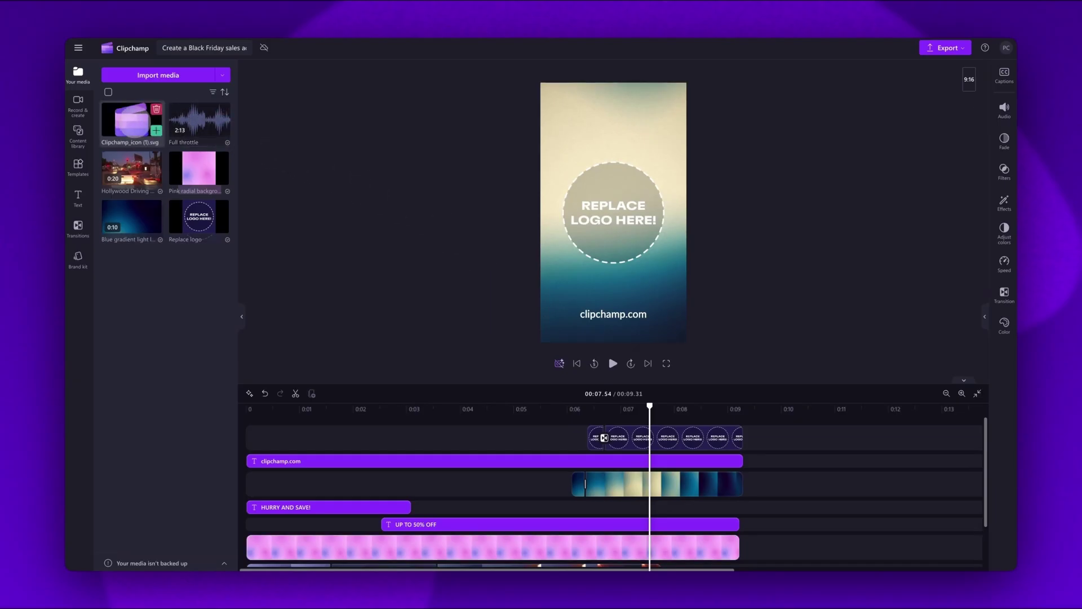
{"action": "left_click_drag", "start_coordinate": [127, 121], "coordinate": [641, 425]}
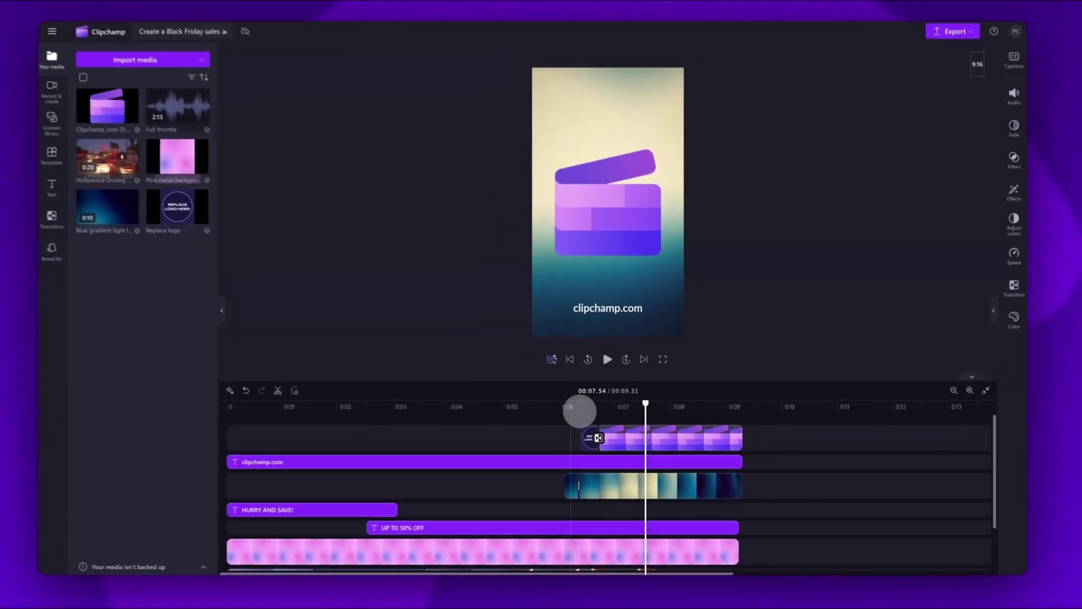
{"action": "left_click", "coordinate": [579, 411]}
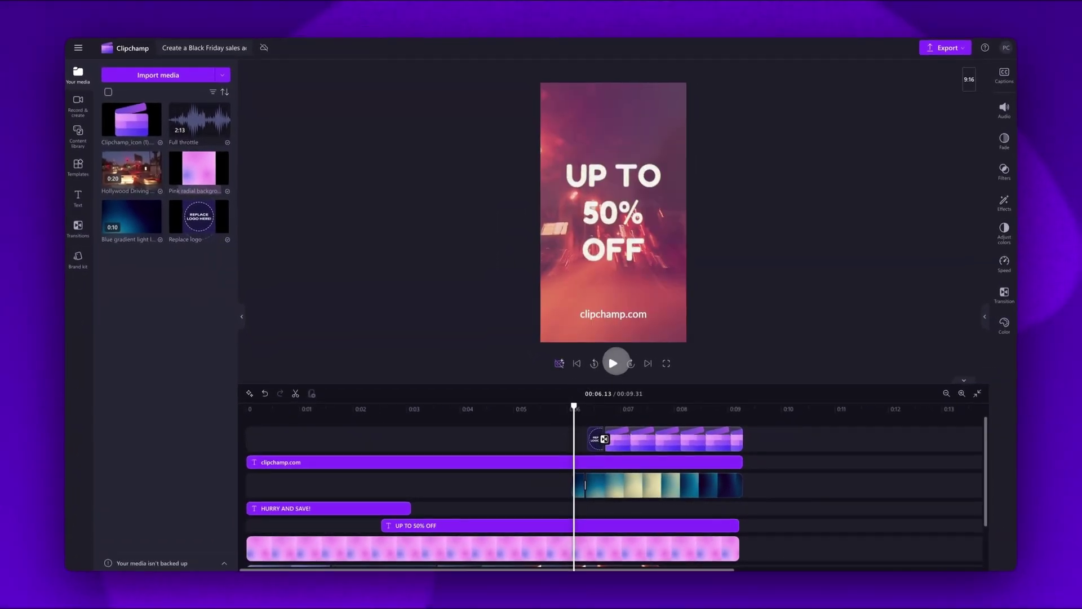
{"action": "left_click", "coordinate": [607, 359]}
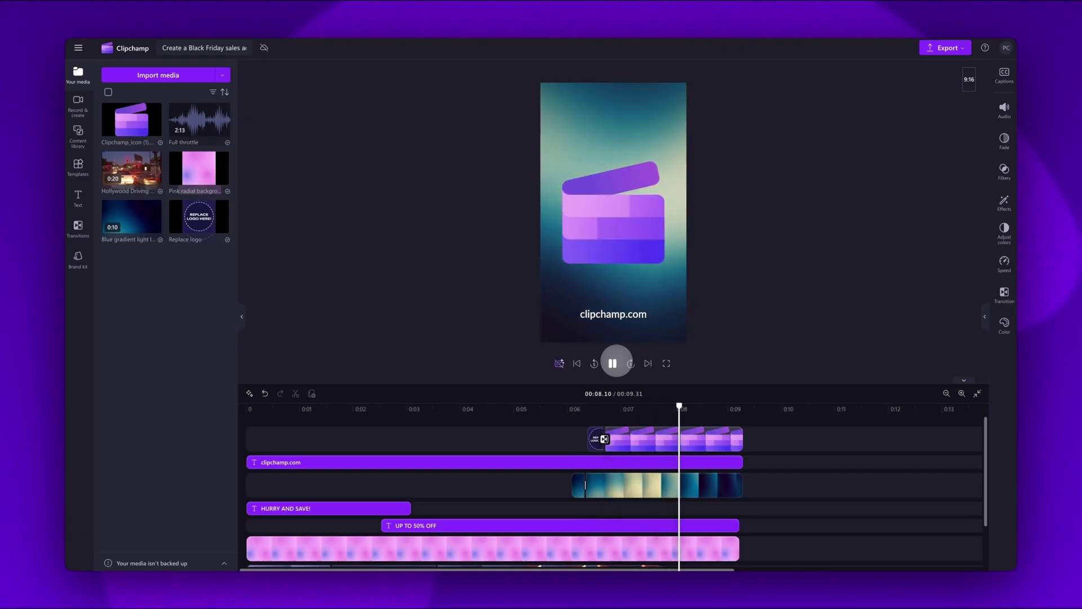
{"action": "left_click", "coordinate": [613, 363]}
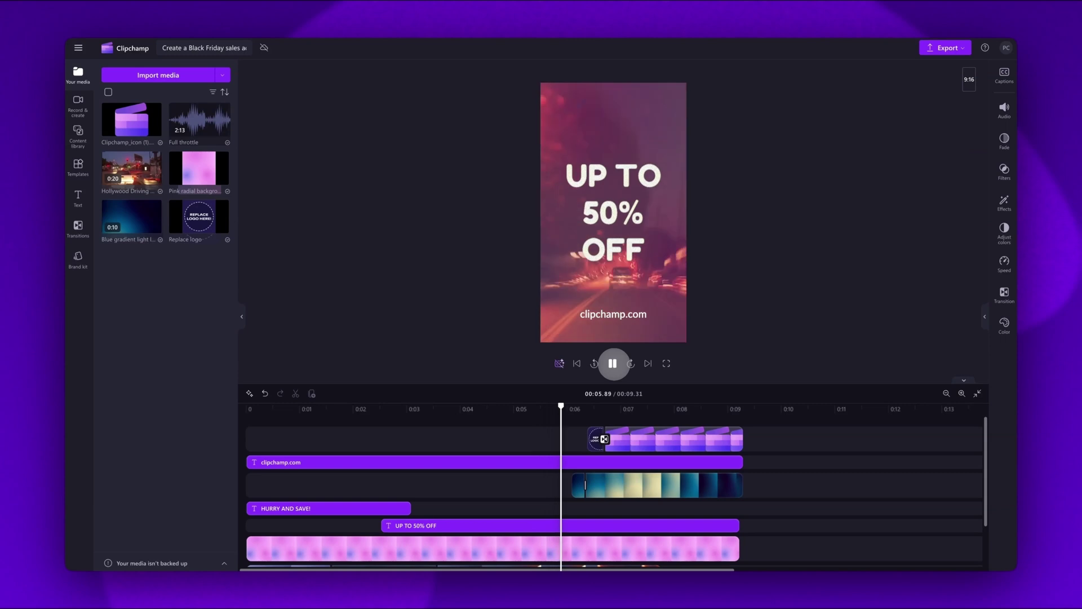
Pause playback and export the sales ad at 1080p quality
{"action": "left_click", "coordinate": [612, 363]}
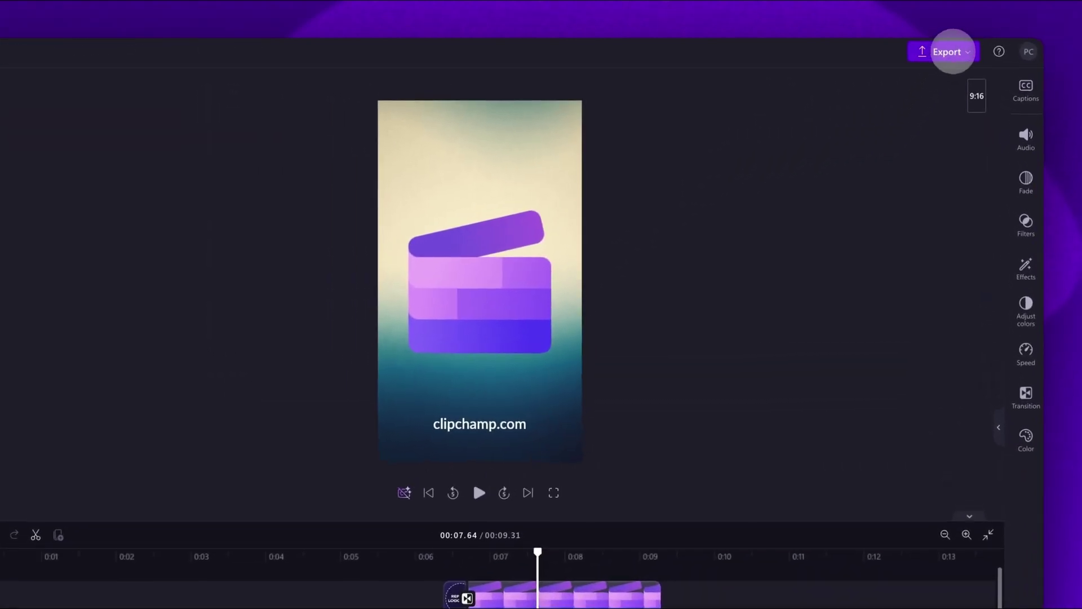
{"action": "left_click", "coordinate": [950, 51]}
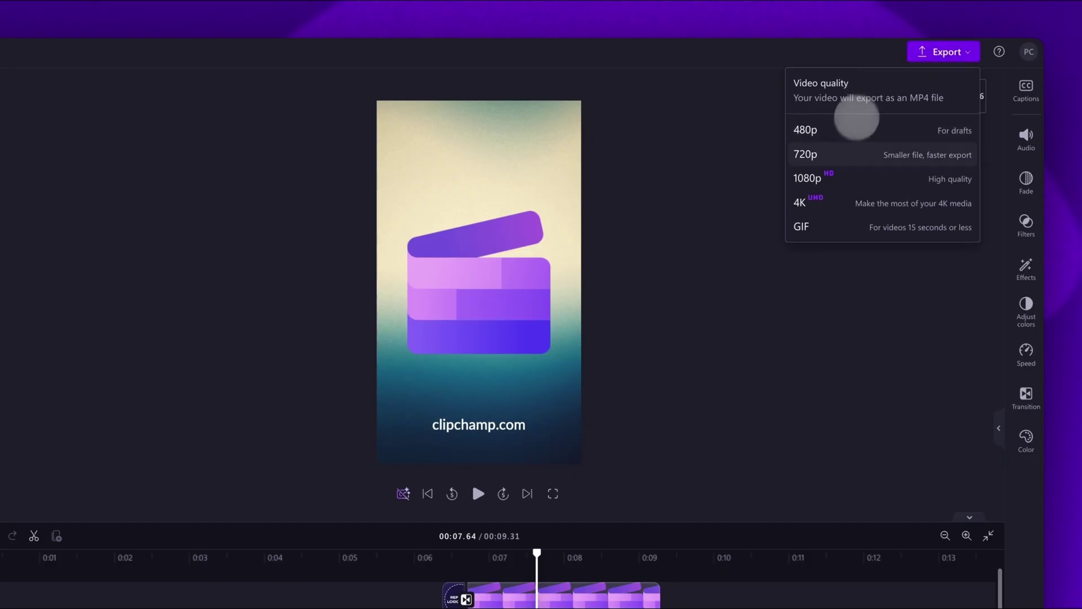
{"action": "left_click", "coordinate": [848, 179]}
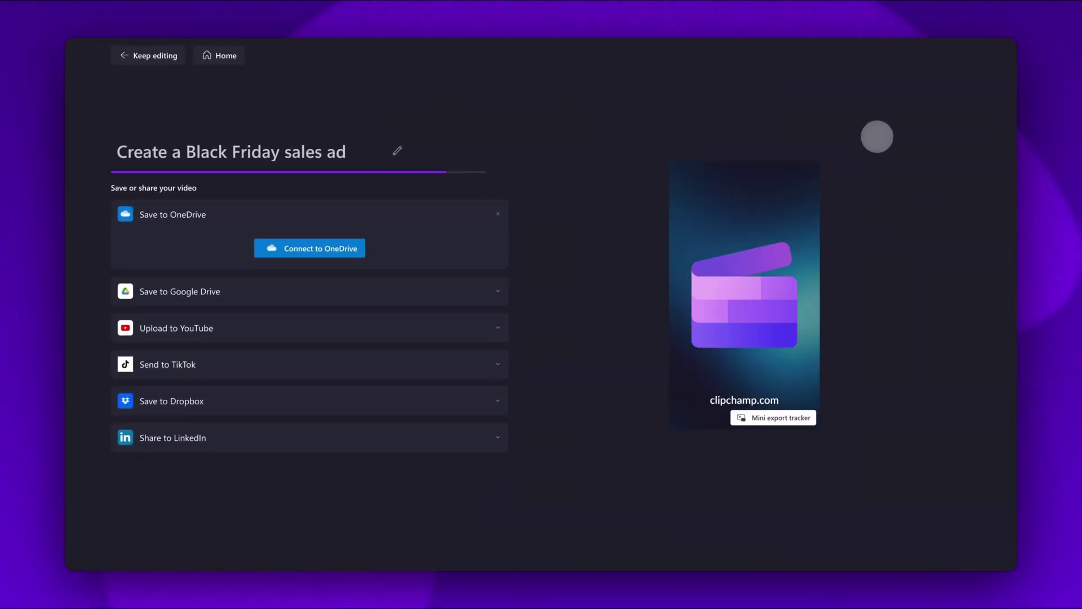